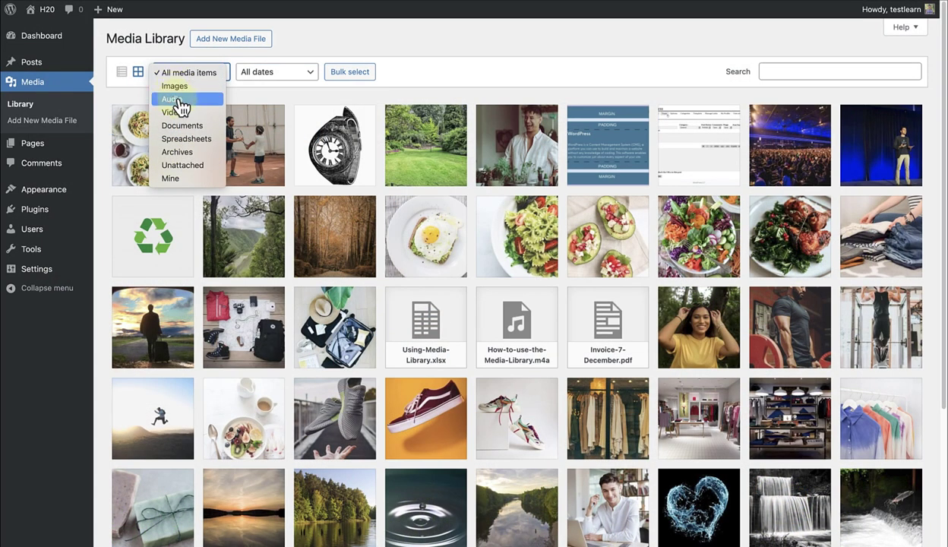
Step: Filter the media library by Audio, Documents and Spreadsheets, restore all media items, and check the date filter options
{"action": "key", "text": "Escape"}
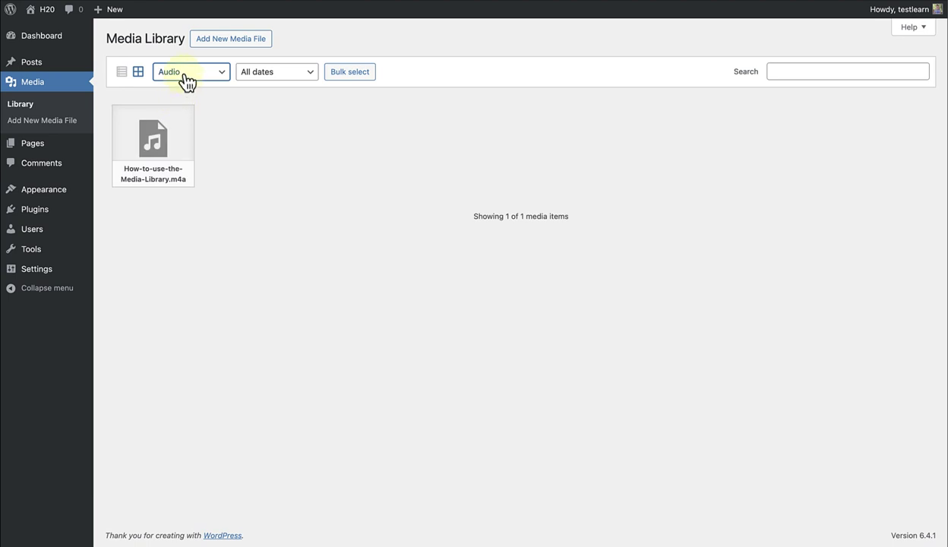
{"action": "left_click", "coordinate": [187, 79]}
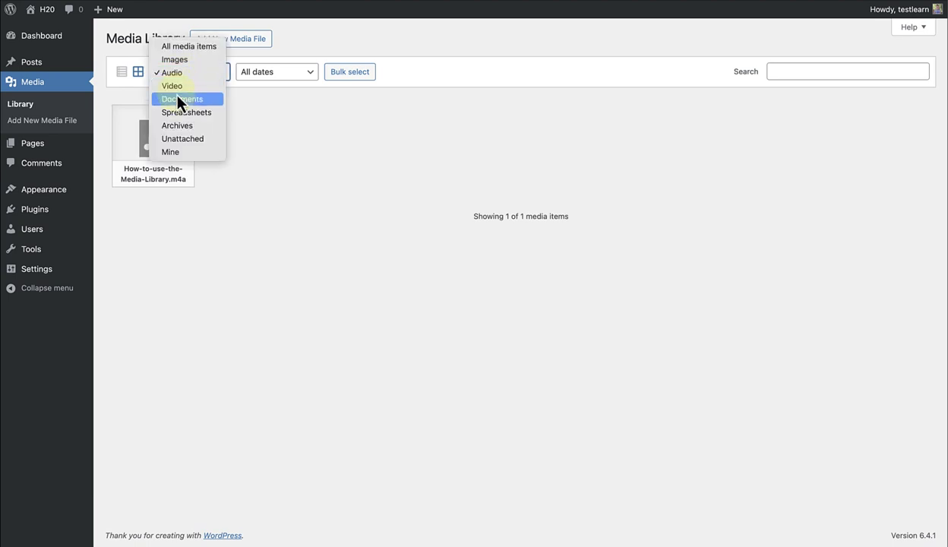
{"action": "left_click", "coordinate": [176, 100]}
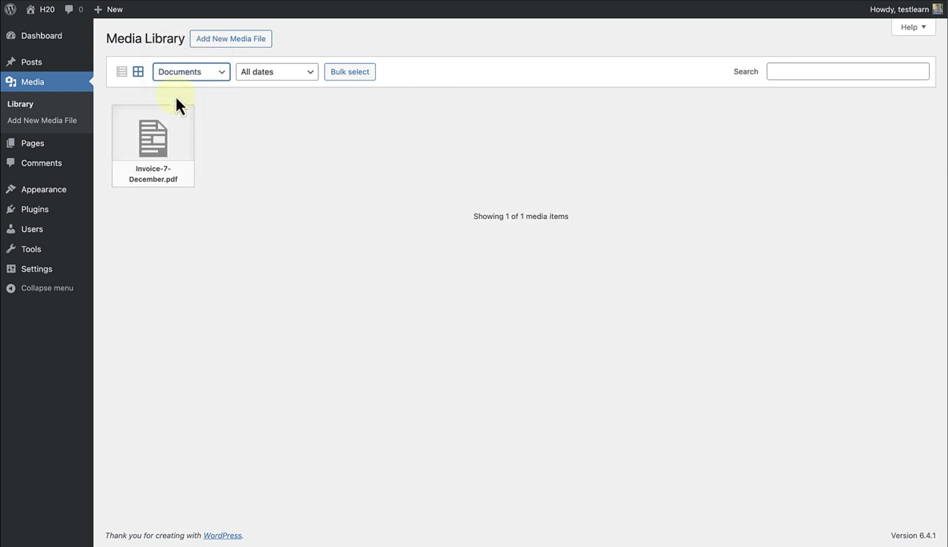
{"action": "left_click", "coordinate": [179, 78]}
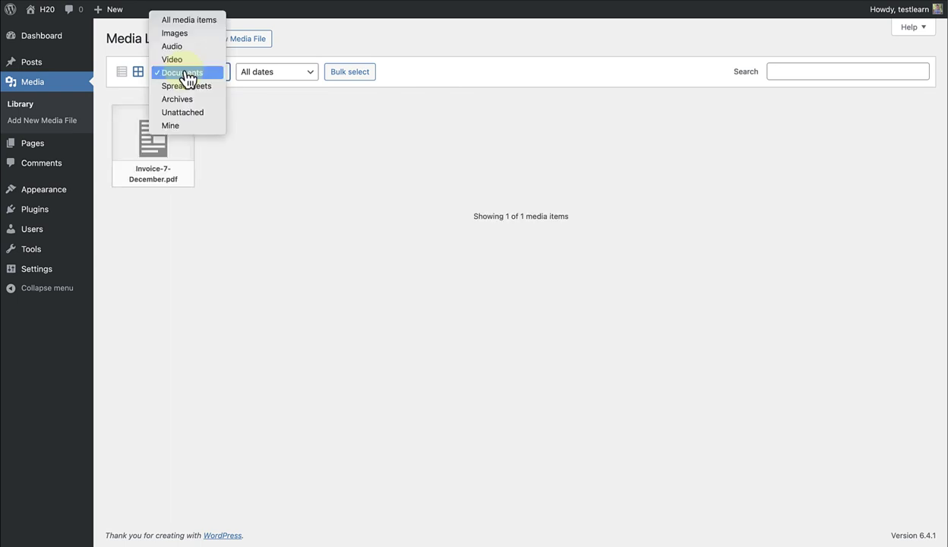
{"action": "left_click", "coordinate": [185, 86]}
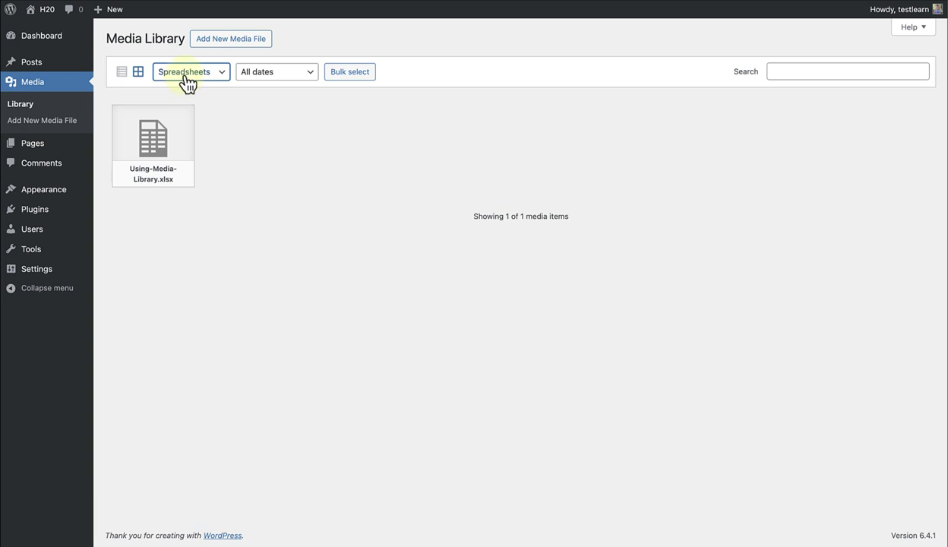
{"action": "left_click", "coordinate": [185, 77]}
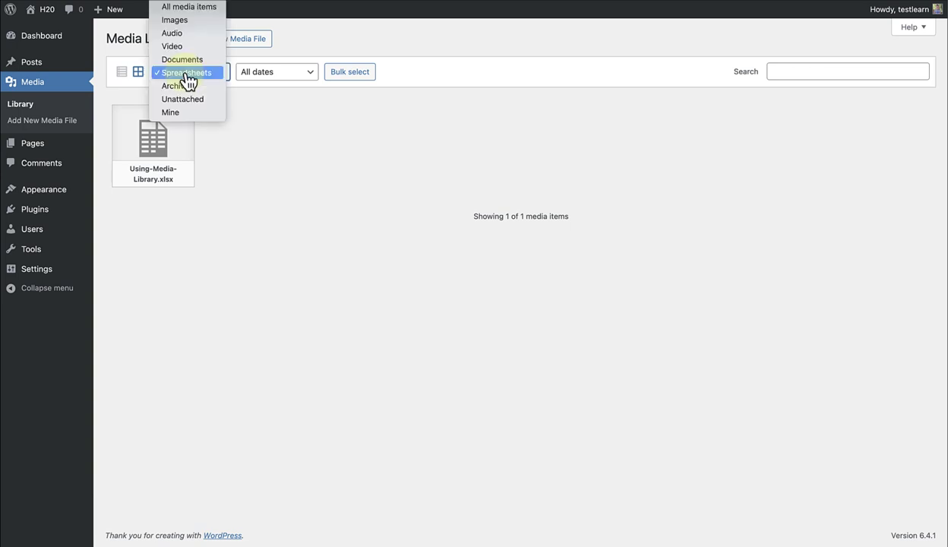
{"action": "left_click", "coordinate": [183, 9]}
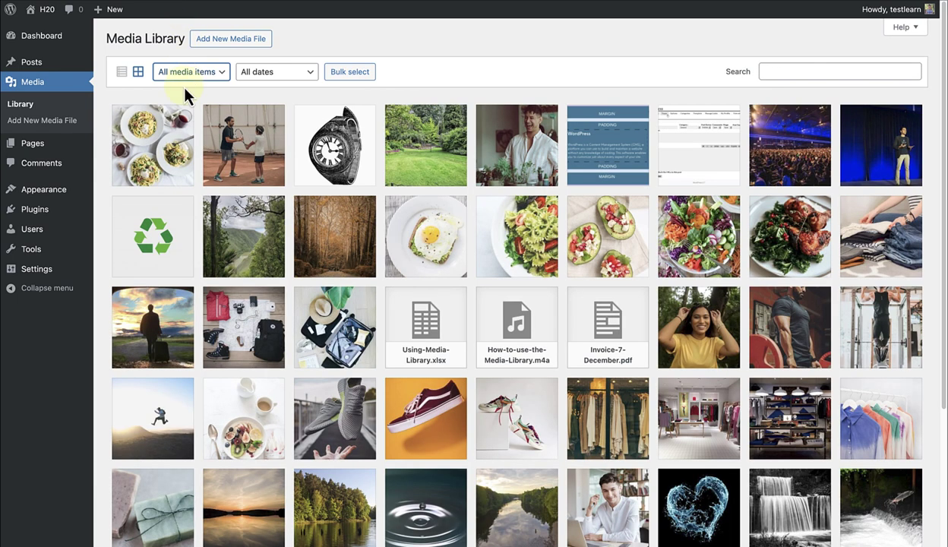
{"action": "left_click", "coordinate": [303, 82]}
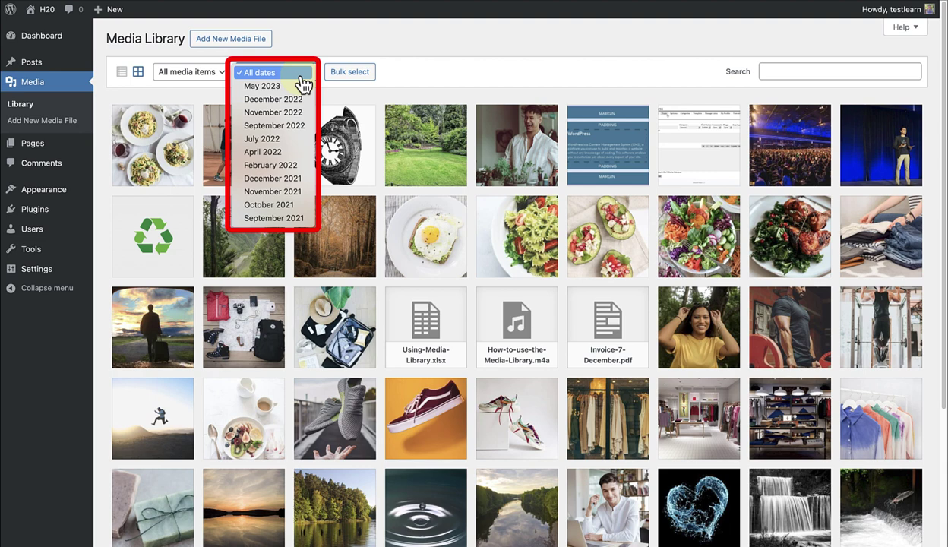
{"action": "left_click", "coordinate": [338, 73]}
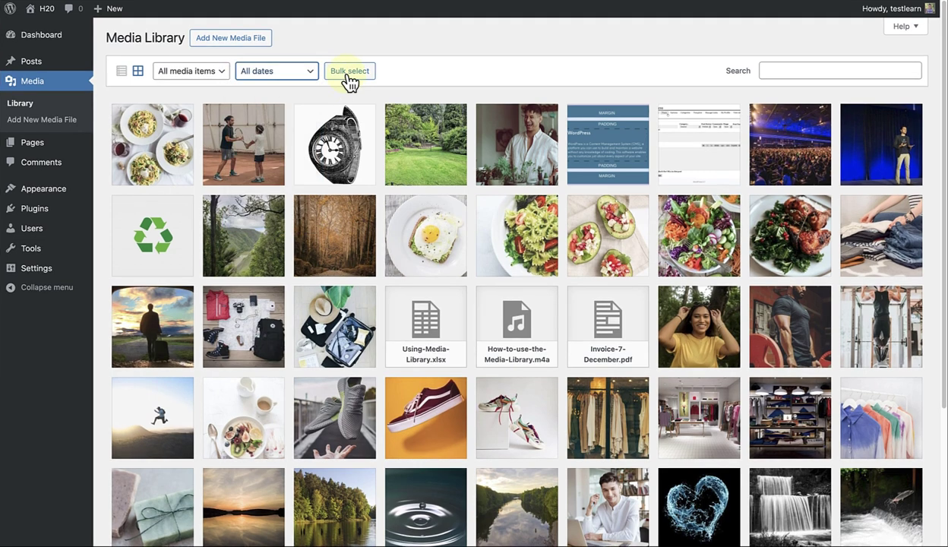
Step: Bulk-select the tennis, watch and garden images, and cancel the bulk selection
{"action": "left_click", "coordinate": [349, 73]}
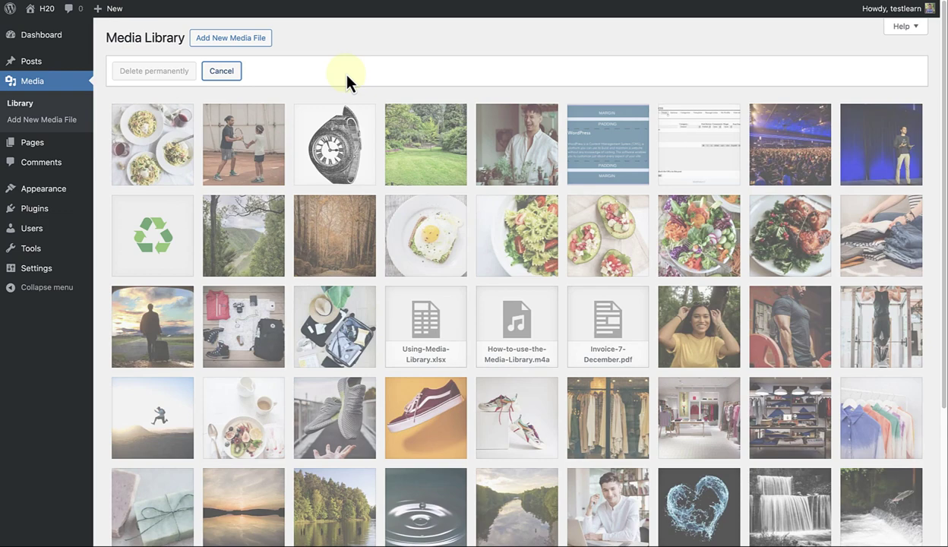
{"action": "left_click", "coordinate": [274, 129]}
{"action": "left_click", "coordinate": [319, 139]}
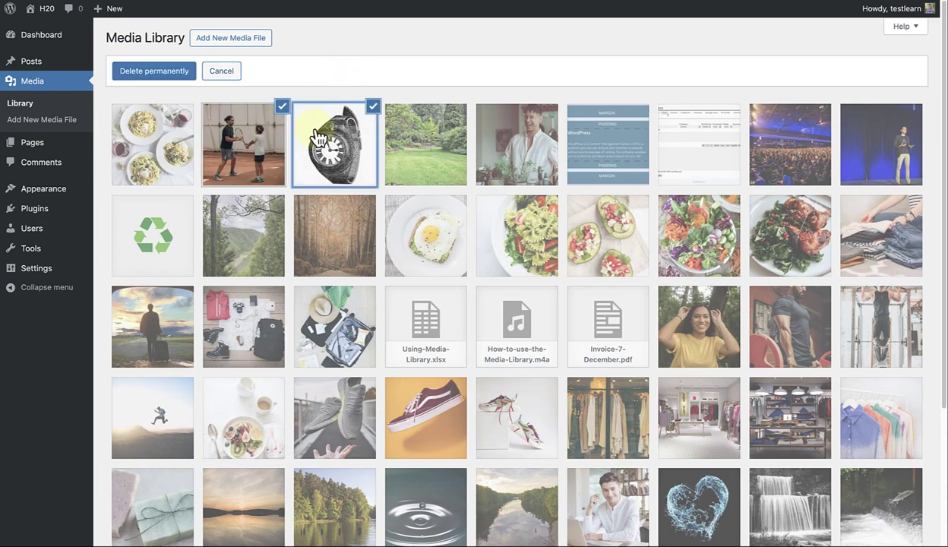
{"action": "left_click", "coordinate": [419, 144]}
{"action": "left_click", "coordinate": [222, 71]}
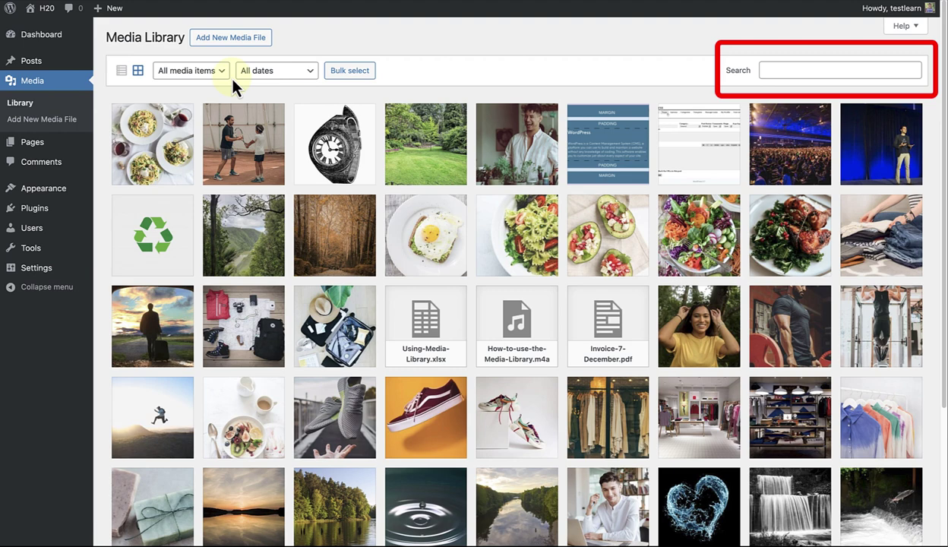
Step: Search the media library for "Shoes"
{"action": "left_click", "coordinate": [765, 70]}
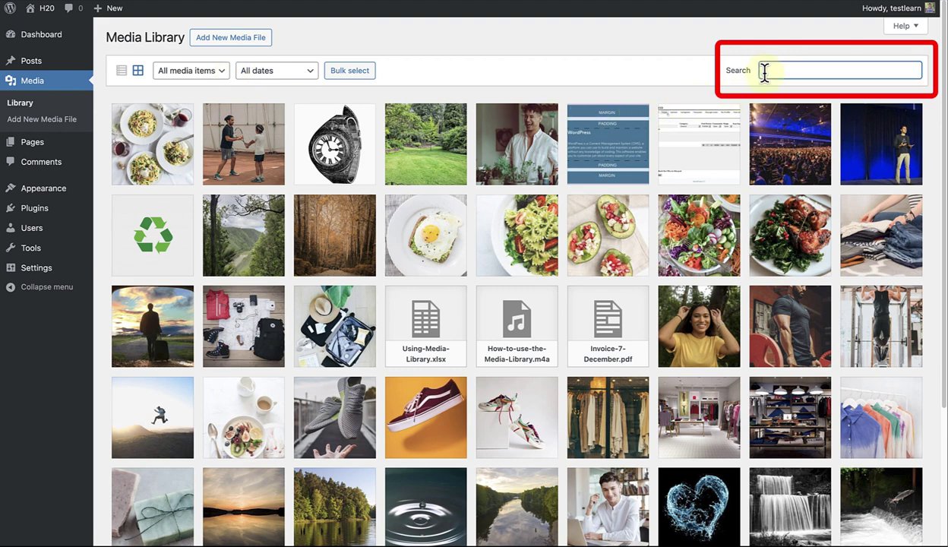
{"action": "type", "text": "Shoes"}
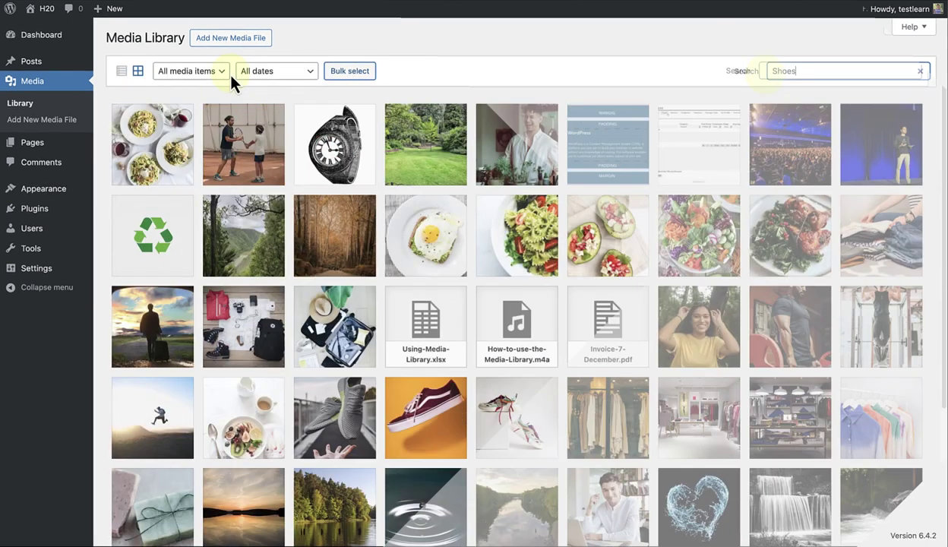
Step: Switch the media library to list view and start adding a new media file
{"action": "left_click", "coordinate": [121, 71]}
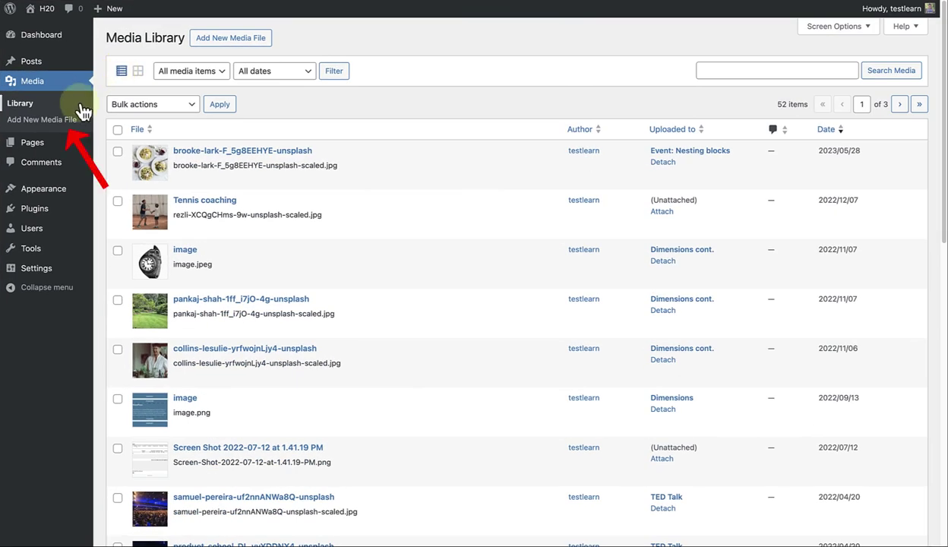
{"action": "left_click", "coordinate": [231, 40]}
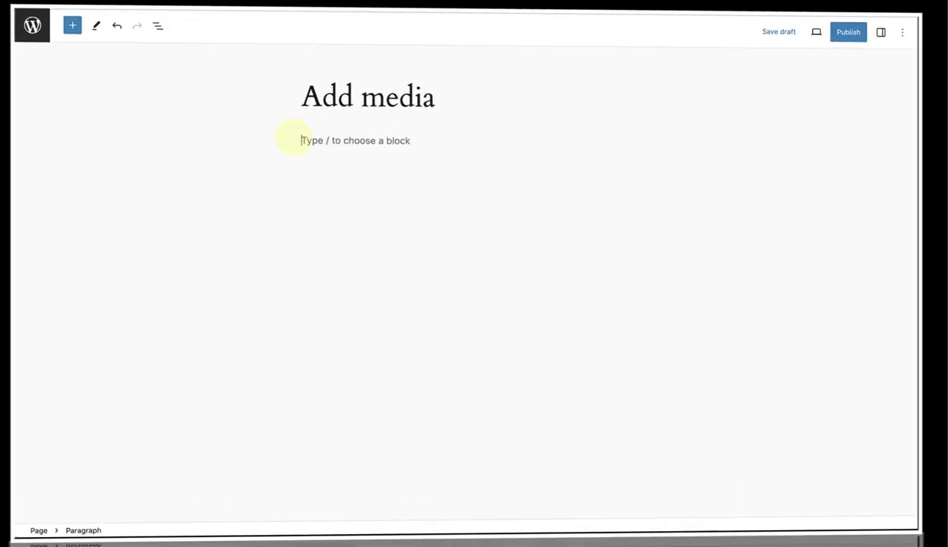
Step: Insert an Image block below the "Add media" page title and open the media library to choose its image
{"action": "type", "text": "/"}
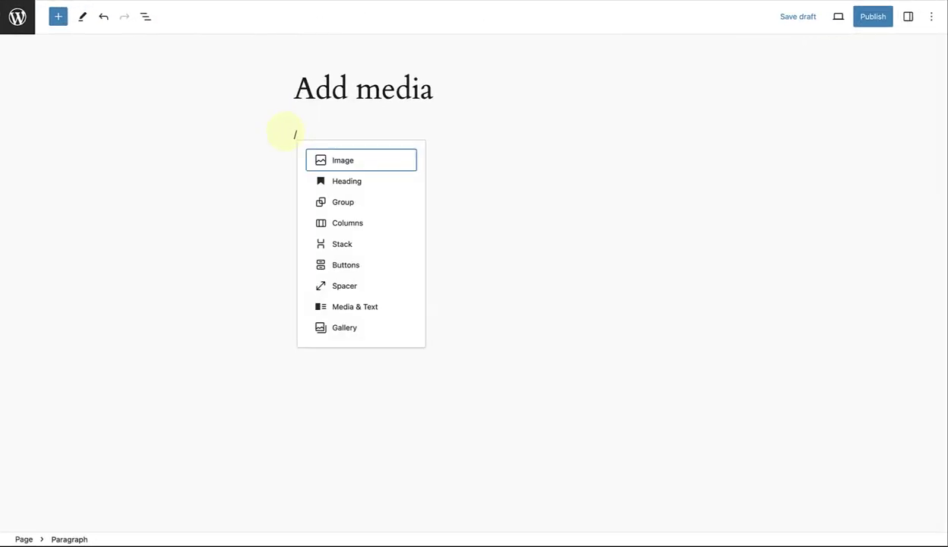
{"action": "type", "text": "image"}
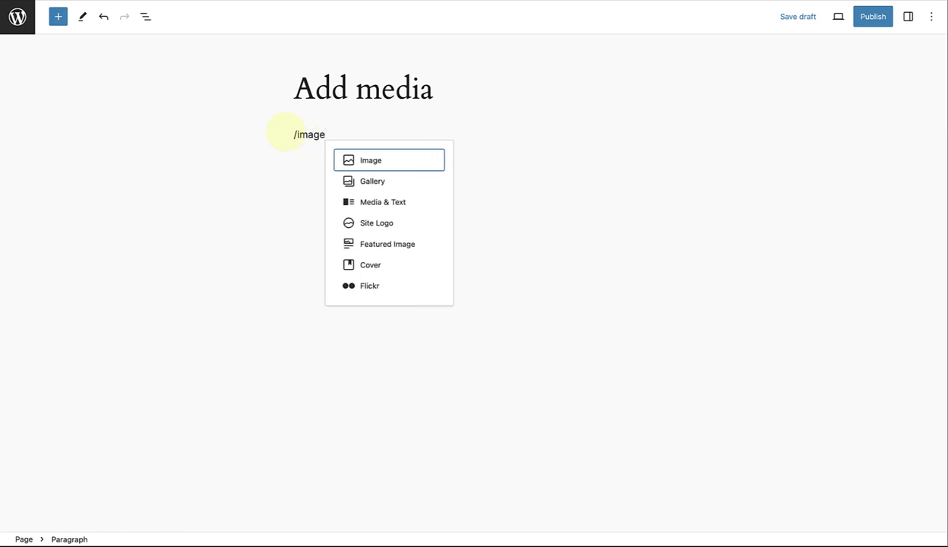
{"action": "left_click", "coordinate": [343, 163]}
{"action": "left_click", "coordinate": [325, 199]}
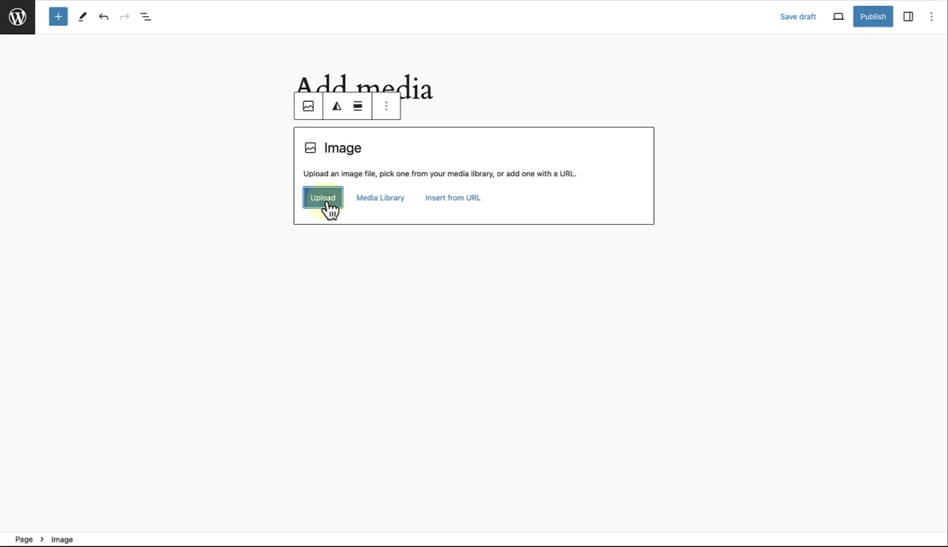
{"action": "left_click", "coordinate": [379, 202]}
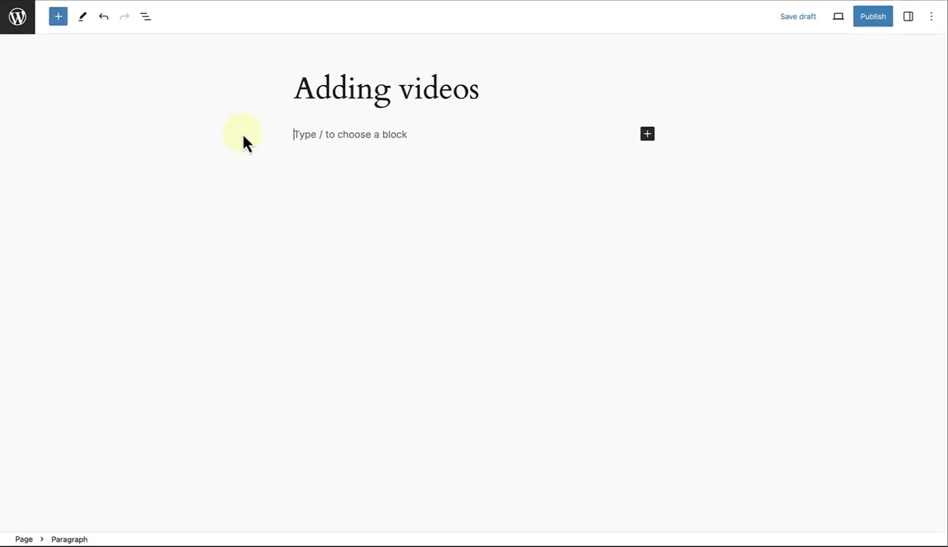
{"action": "type", "text": "/yo"}
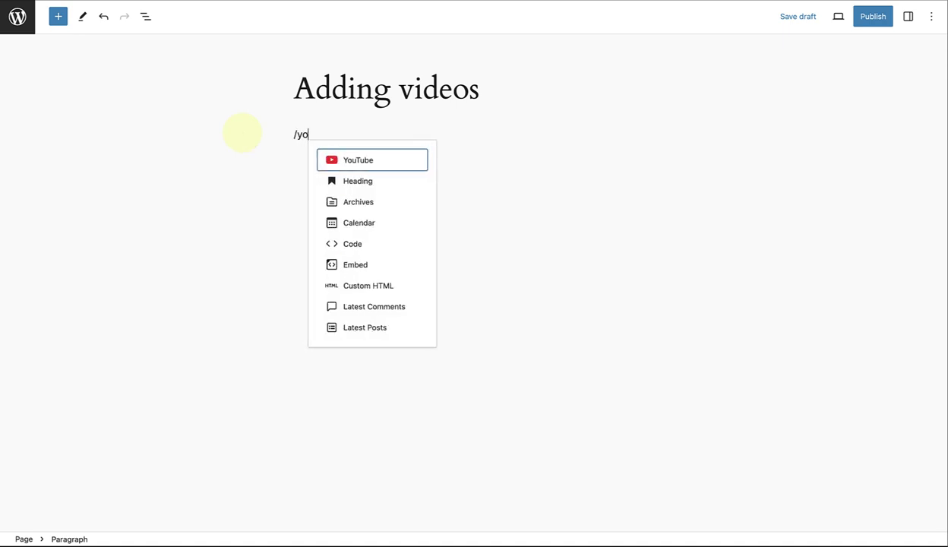
{"action": "type", "text": "utube"}
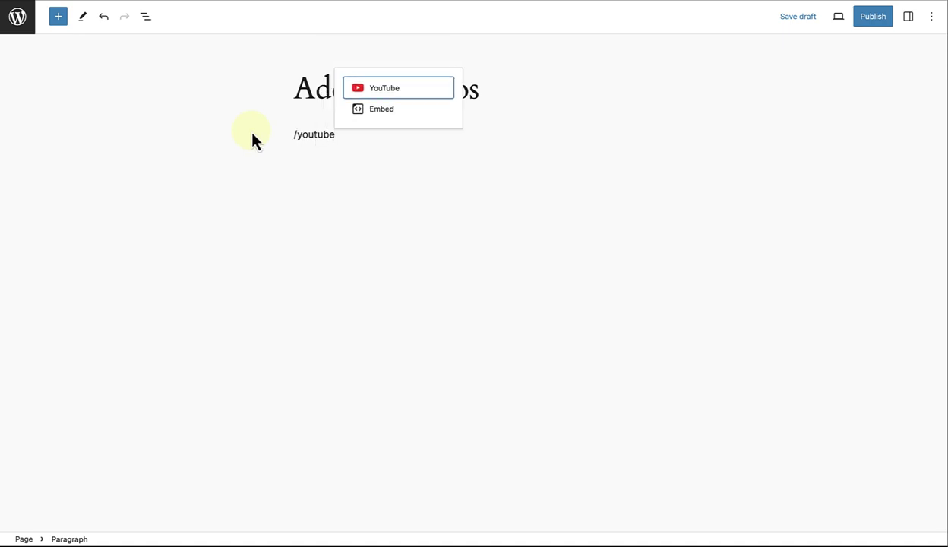
{"action": "left_click", "coordinate": [388, 89]}
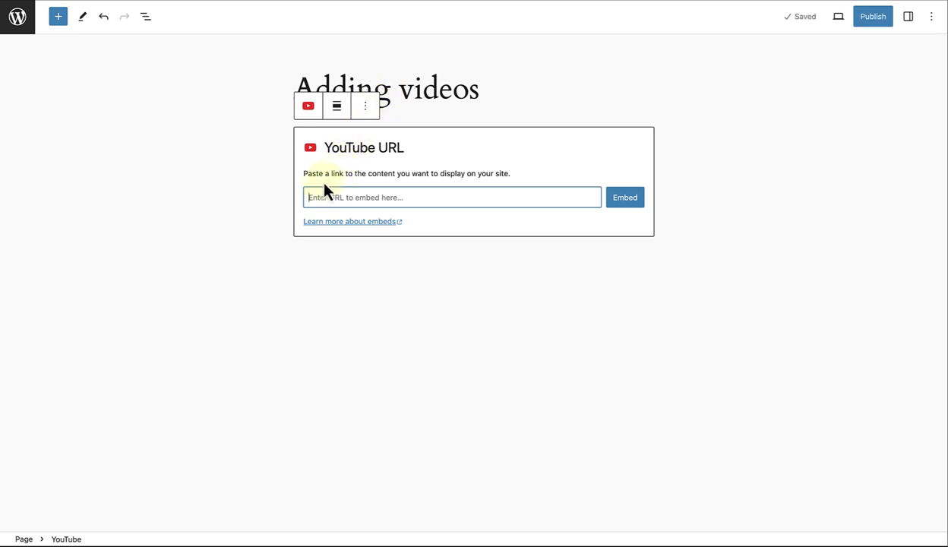
{"action": "type", "text": "https://www.youtube.com/watch?v=erT8Lxul5r4&t=288s"}
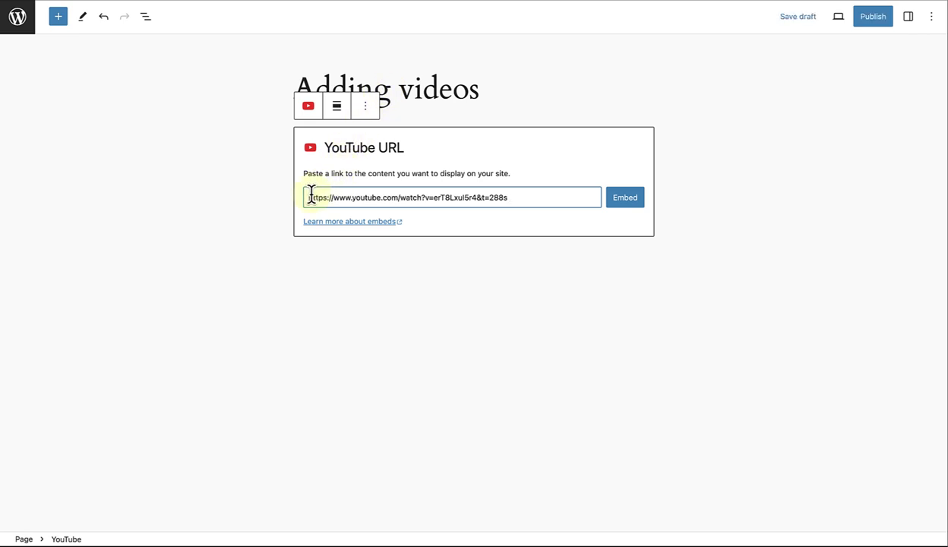
{"action": "left_click", "coordinate": [611, 204]}
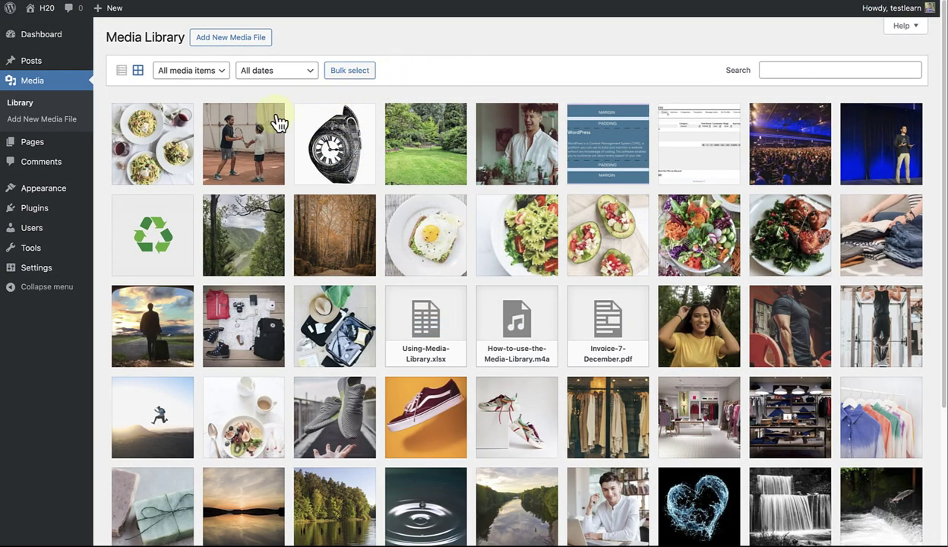
Step: Open the attachment details of the tennis coaching image in the media library and start editing the image
{"action": "left_click", "coordinate": [243, 133]}
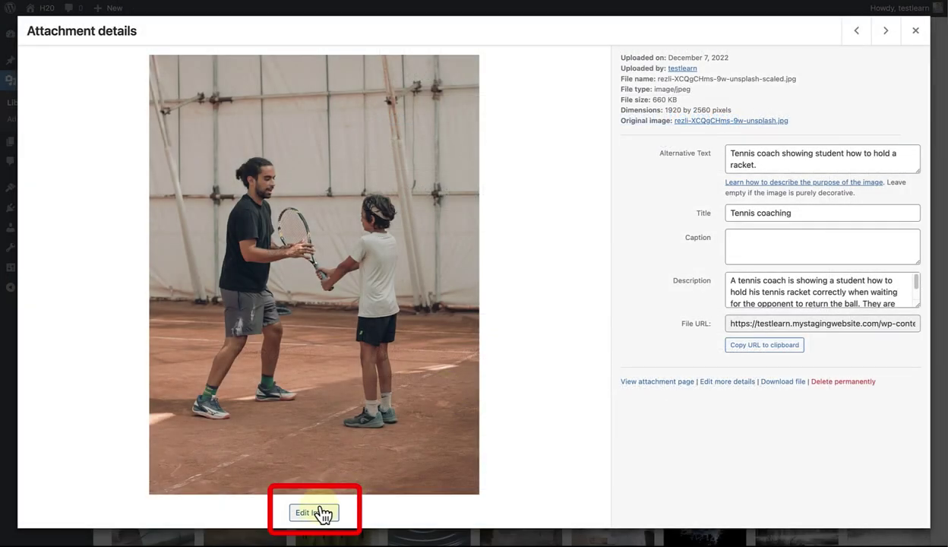
{"action": "left_click", "coordinate": [314, 513]}
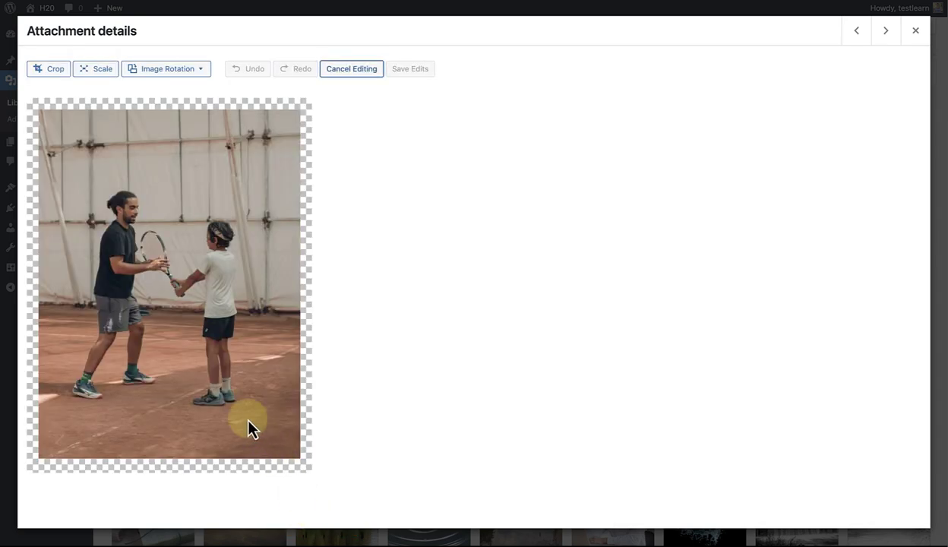
Step: Draw a crop selection of about 1626 × 1933 pixels around the coach and student, adjust it, and clear the crop
{"action": "left_click", "coordinate": [46, 72]}
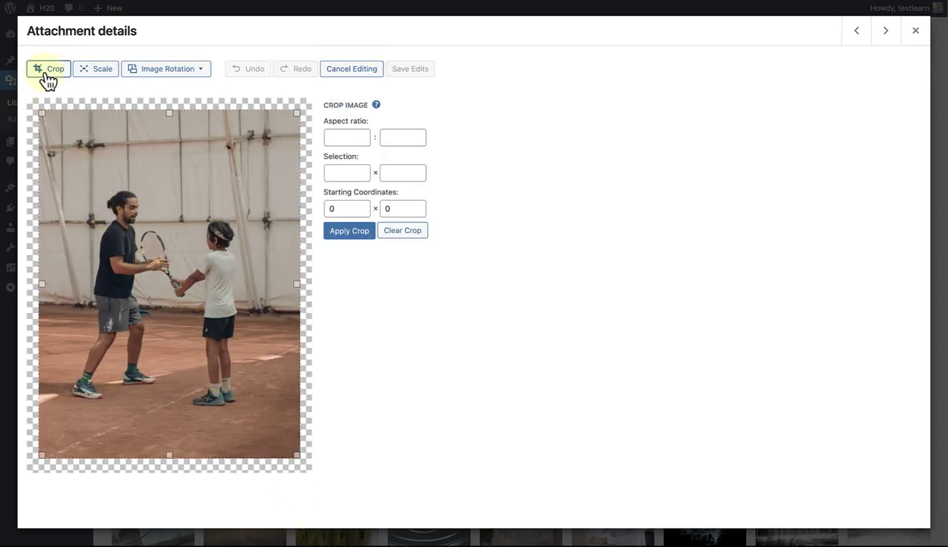
{"action": "left_click_drag", "start_coordinate": [80, 156], "coordinate": [251, 416]}
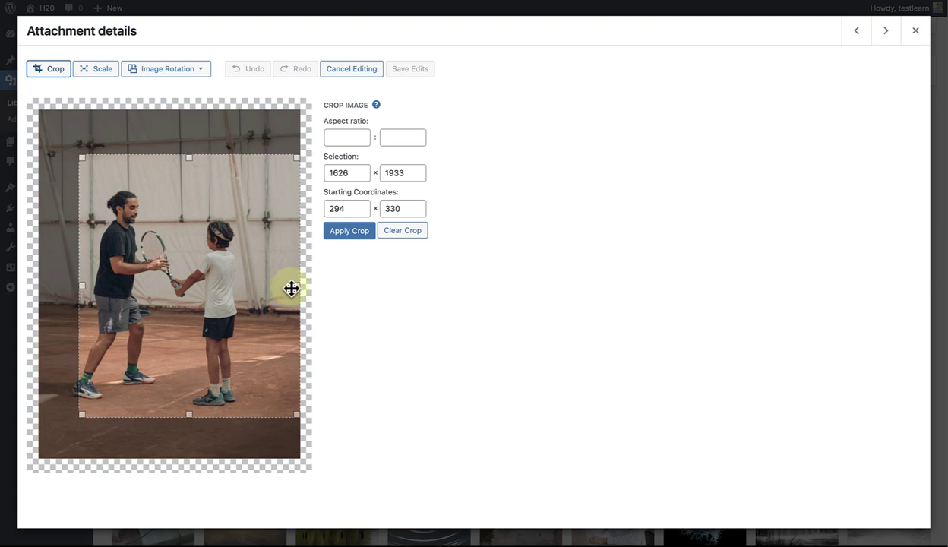
{"action": "left_click_drag", "start_coordinate": [293, 288], "coordinate": [251, 282]}
{"action": "left_click", "coordinate": [397, 233]}
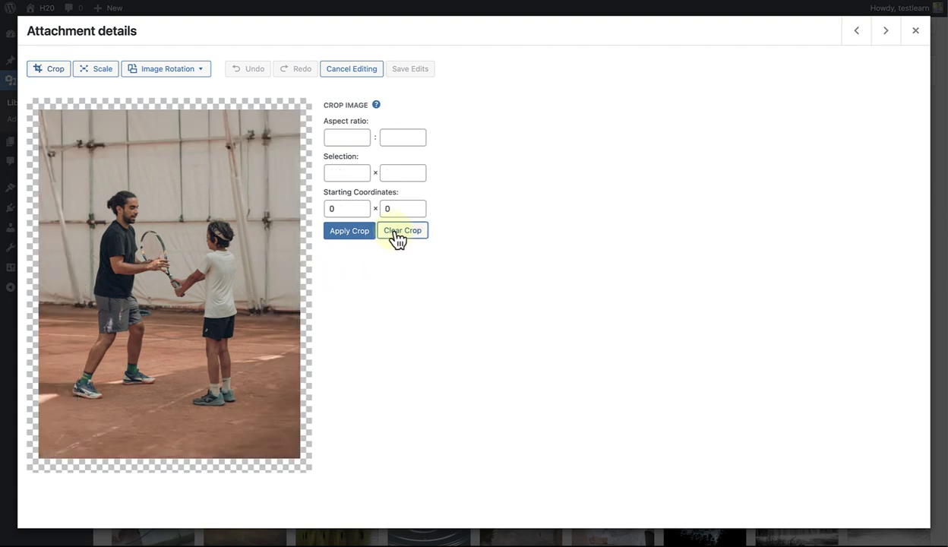
Step: Scale the tennis coaching image to 600 × 800 pixels and restore the original image
{"action": "left_click", "coordinate": [94, 70]}
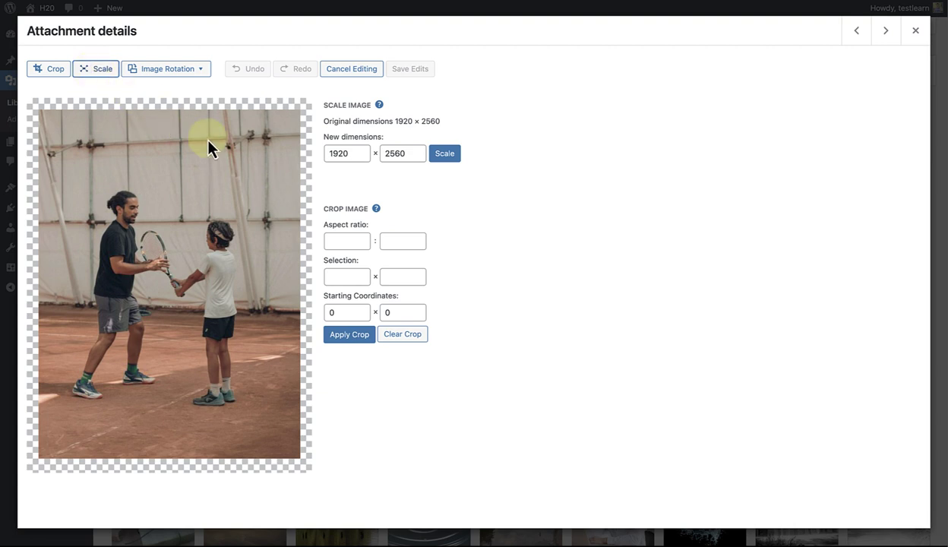
{"action": "left_click_drag", "start_coordinate": [352, 153], "coordinate": [325, 153]}
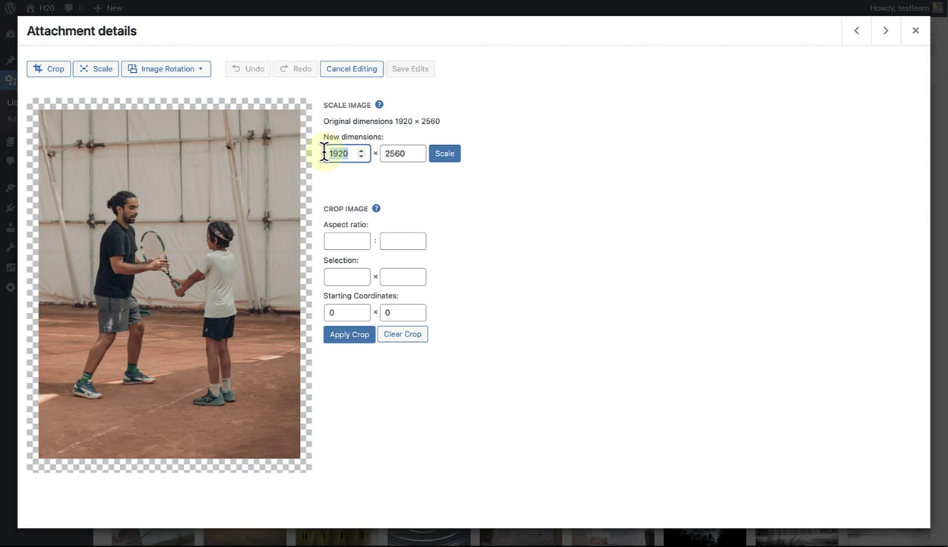
{"action": "type", "text": "600"}
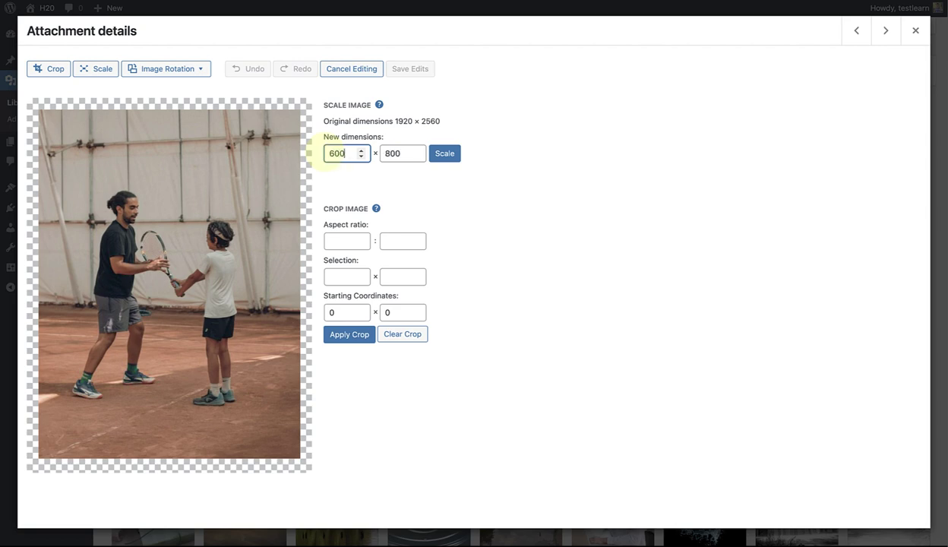
{"action": "left_click", "coordinate": [444, 154]}
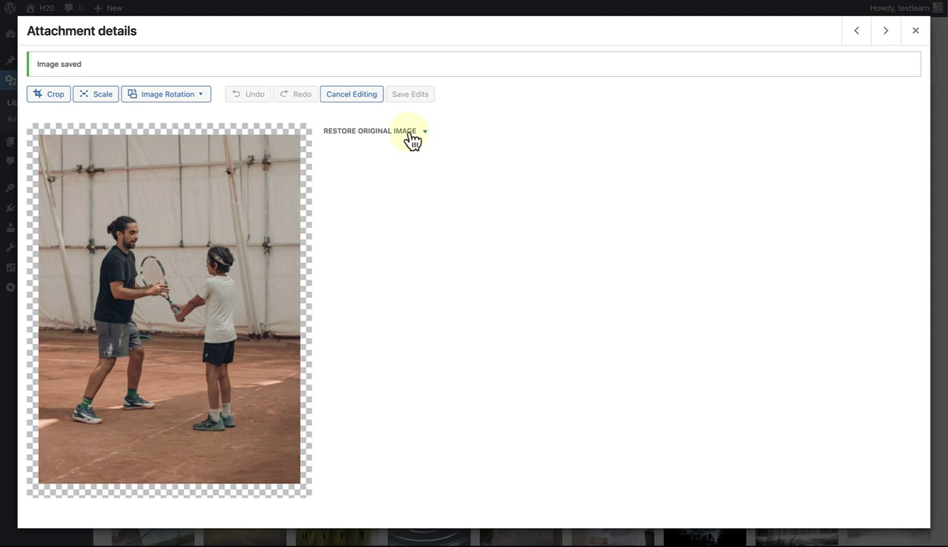
{"action": "left_click", "coordinate": [412, 140]}
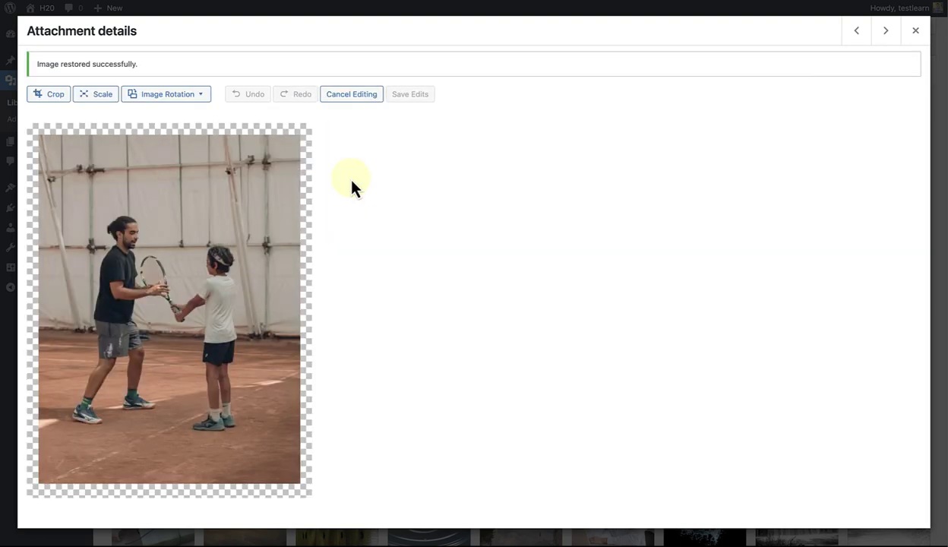
Step: View the rotation and flip options for the tennis coaching image, and cancel the image editing
{"action": "left_click", "coordinate": [190, 102]}
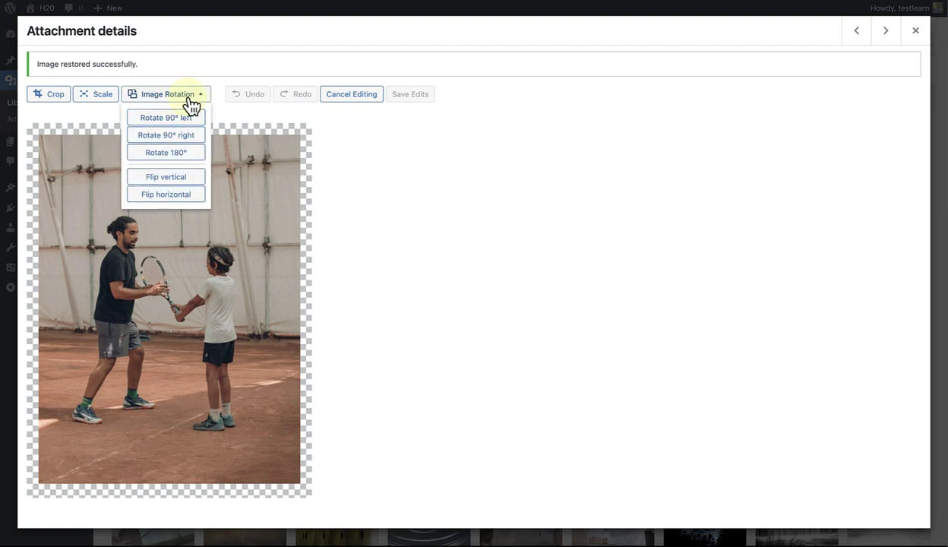
{"action": "left_click", "coordinate": [190, 101]}
{"action": "left_click", "coordinate": [348, 98]}
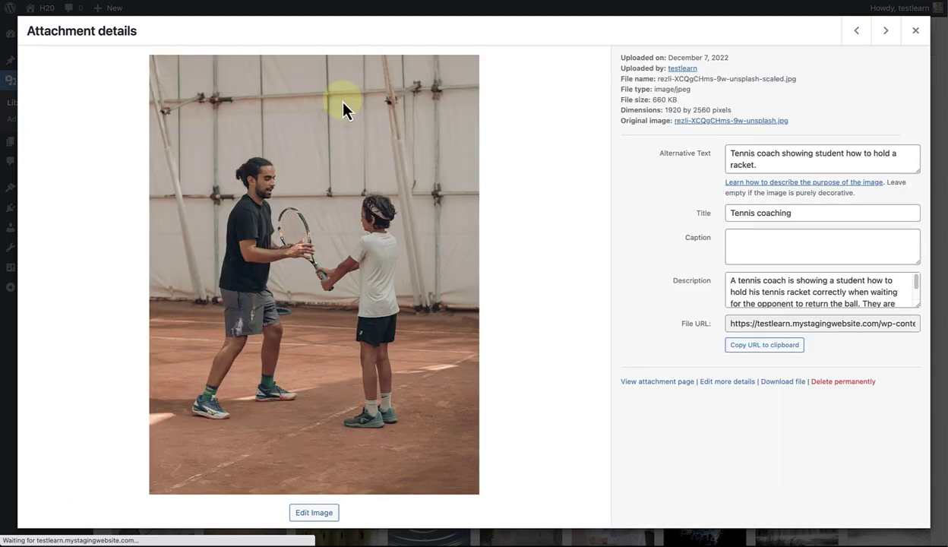